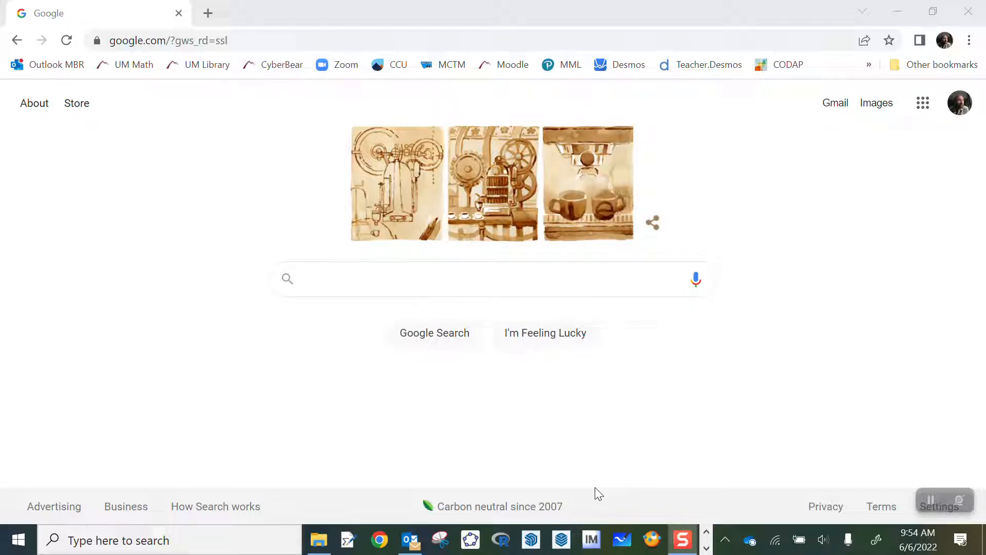
Step: Search Google for "desmos" and open the Desmos Graphing Calculator from the results
left_click(341, 278)
type("desmos")
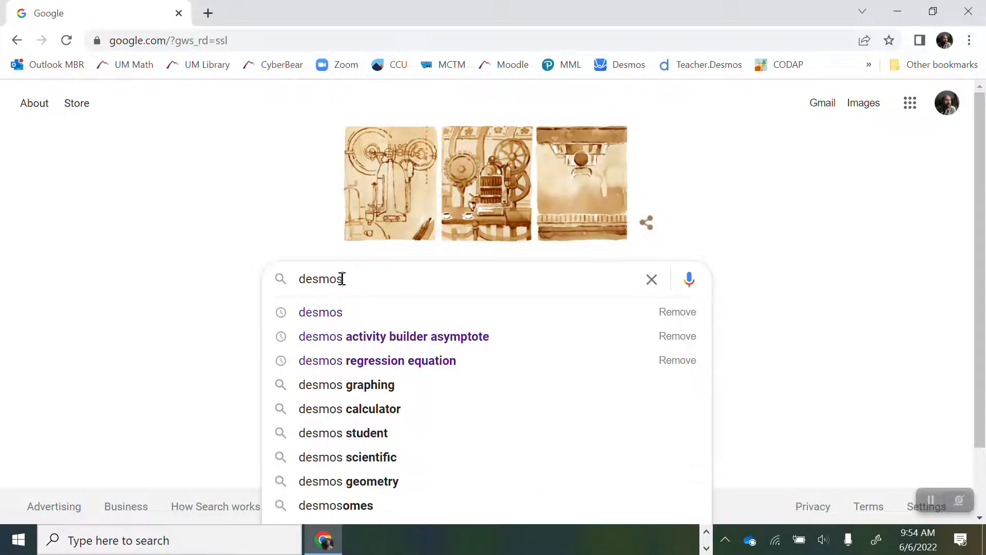
key("Return")
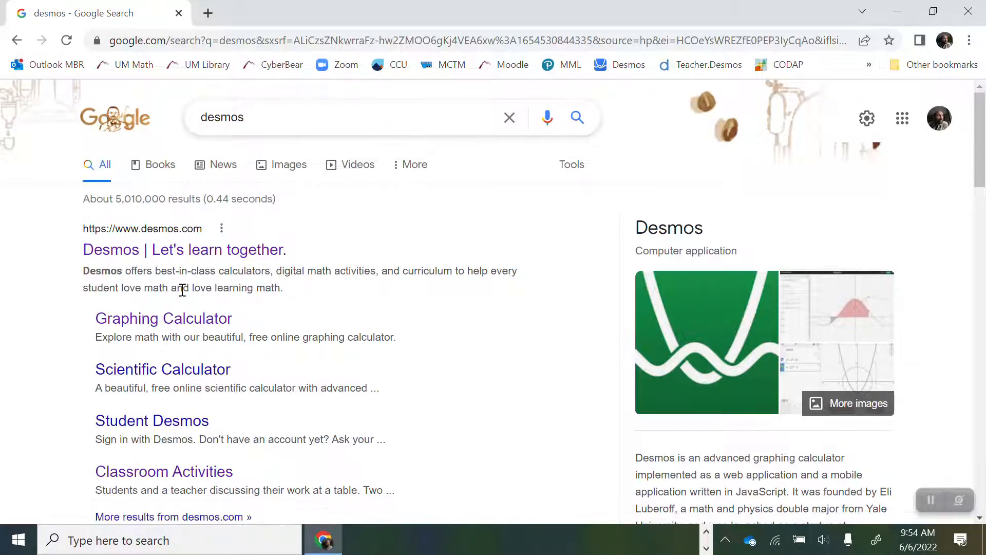
left_click(206, 322)
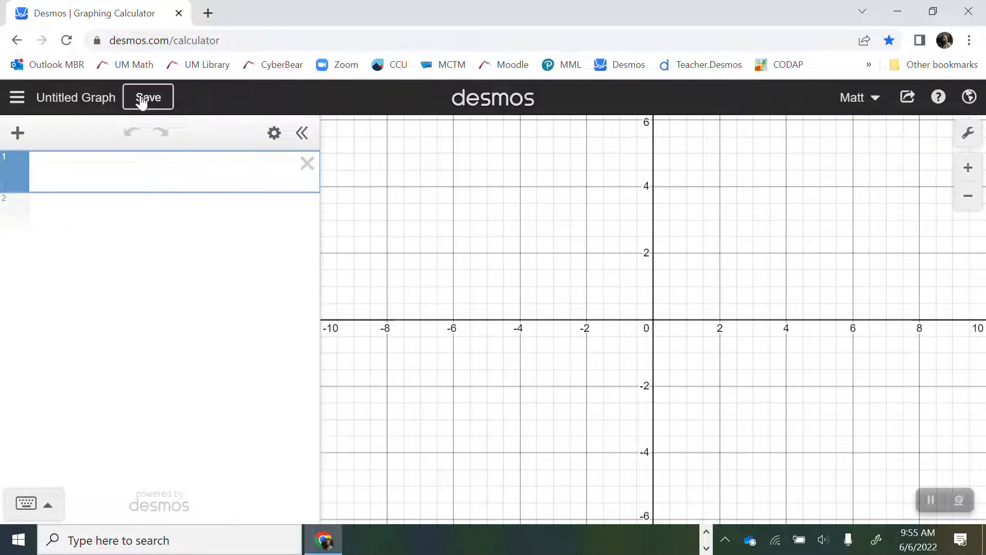
Step: Look through the list of saved graphs, then return to the untitled graph
left_click(23, 103)
scroll(72, 288, "down", 3)
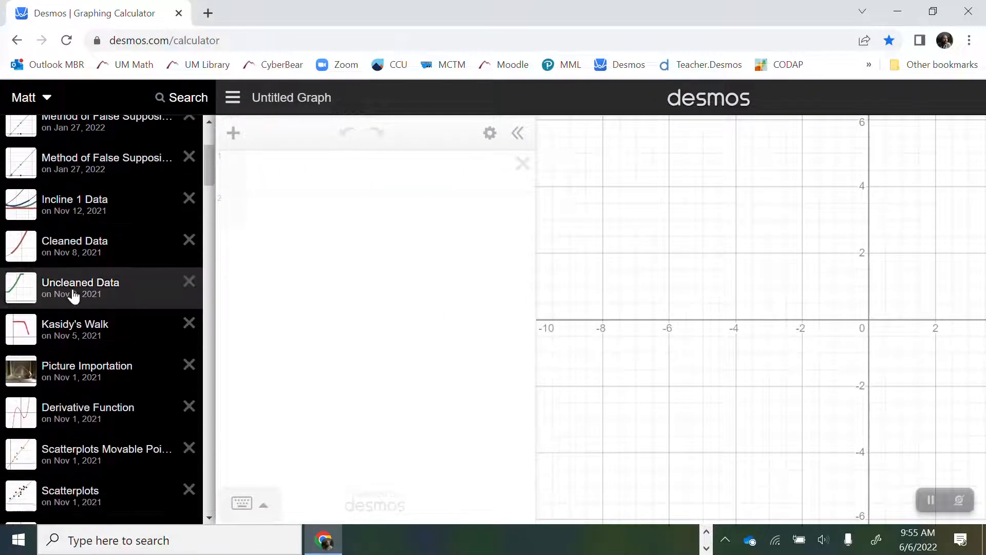
scroll(77, 288, "down", 1)
scroll(112, 373, "down", 3)
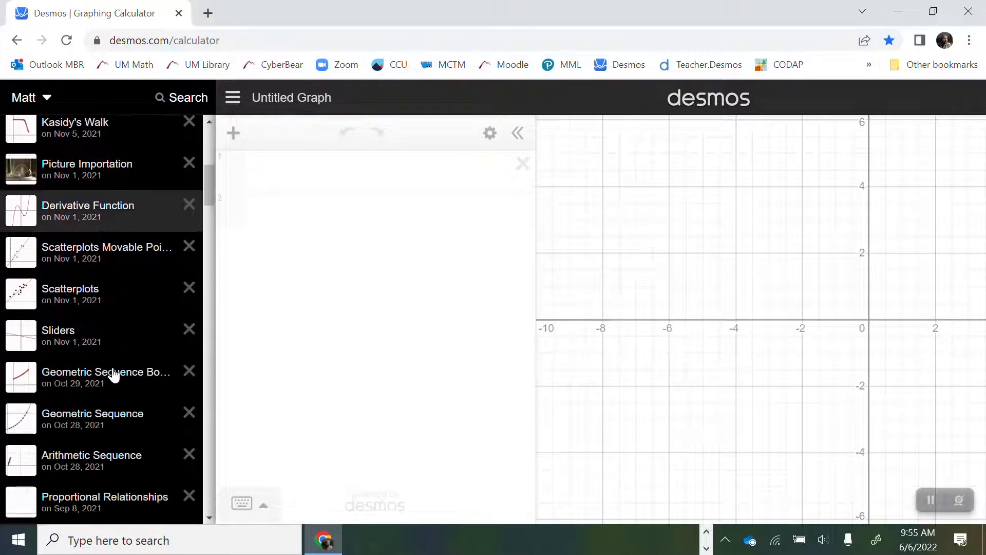
scroll(110, 374, "up", 8)
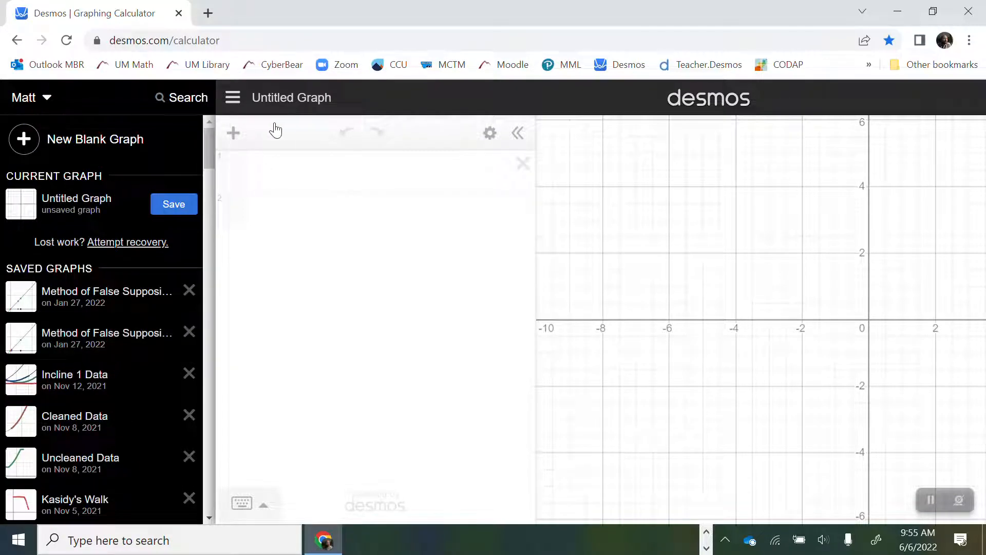
left_click(354, 173)
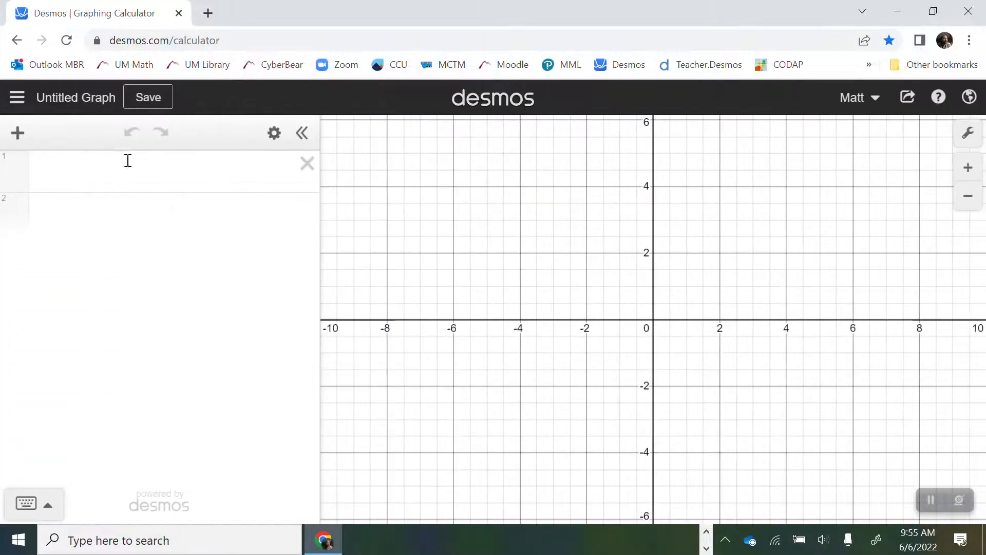
Step: Define the function f(x) = .5x^2 - 3 in the first expression line
left_click(17, 136)
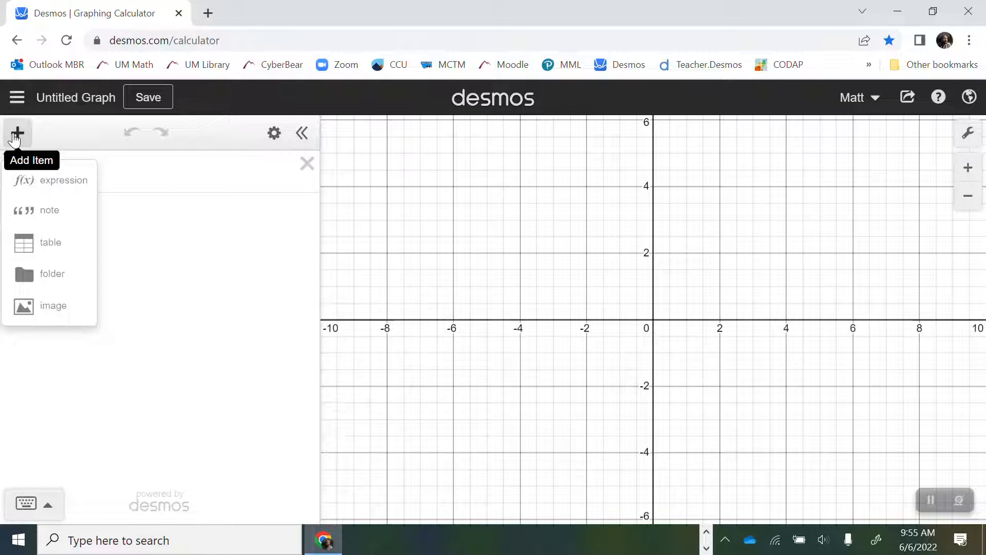
left_click(210, 171)
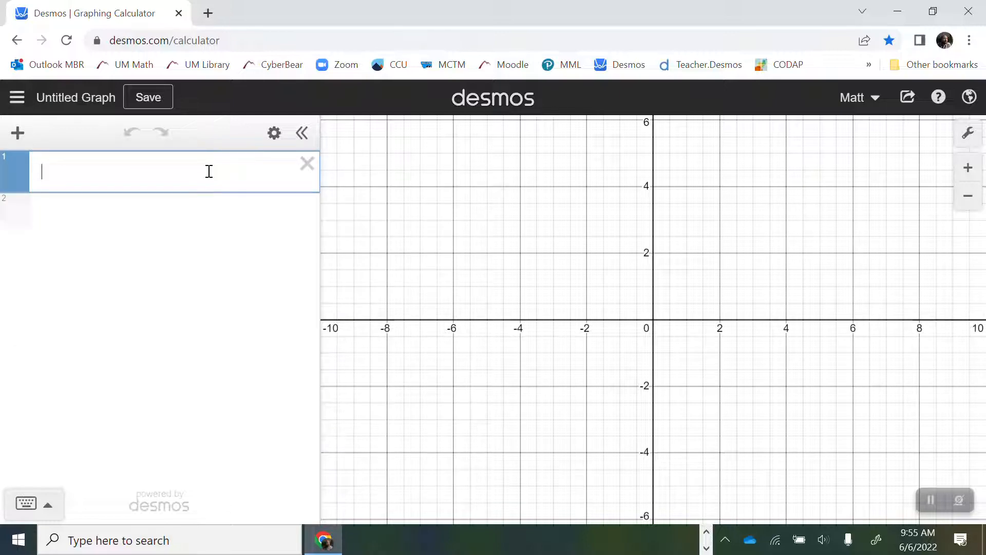
type("f(x)")
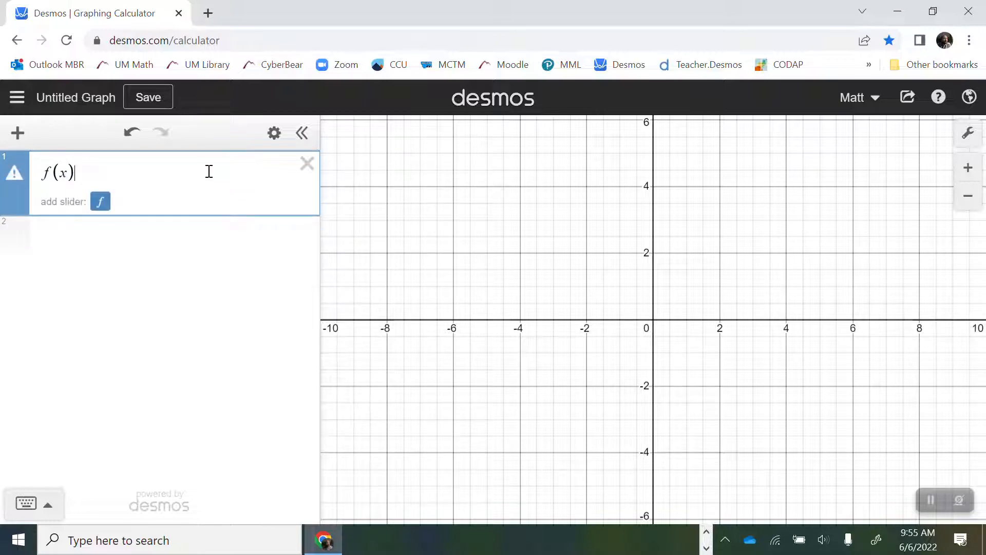
type("=")
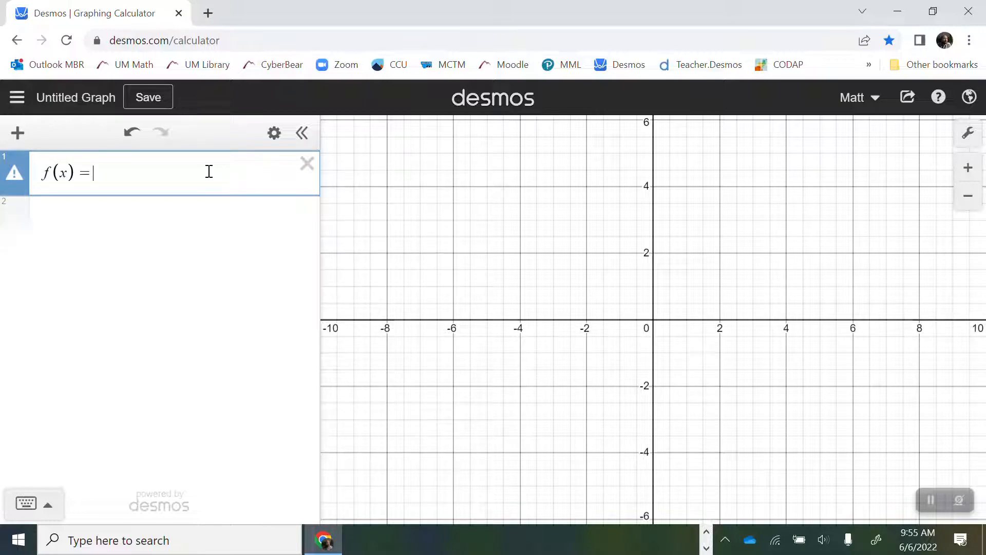
type(".5")
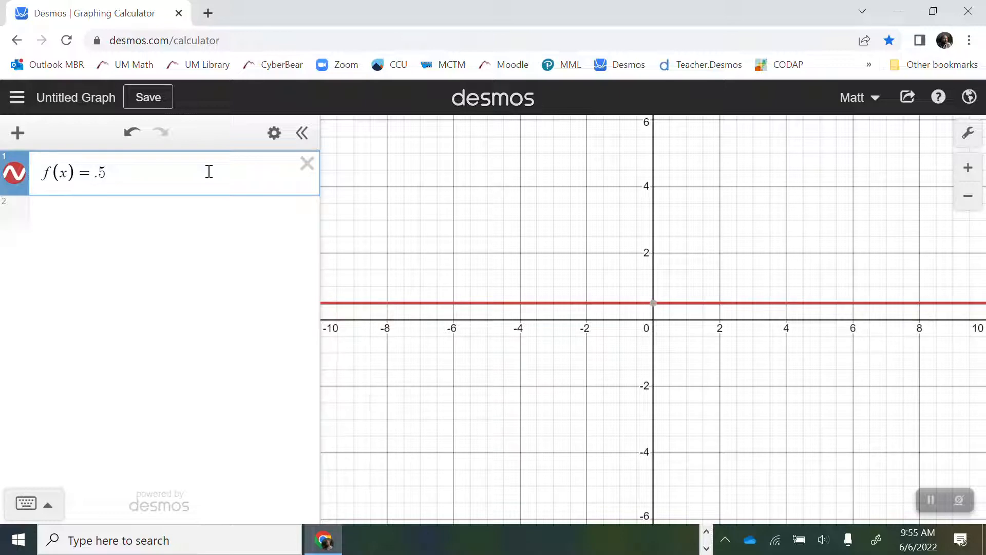
type("x^2")
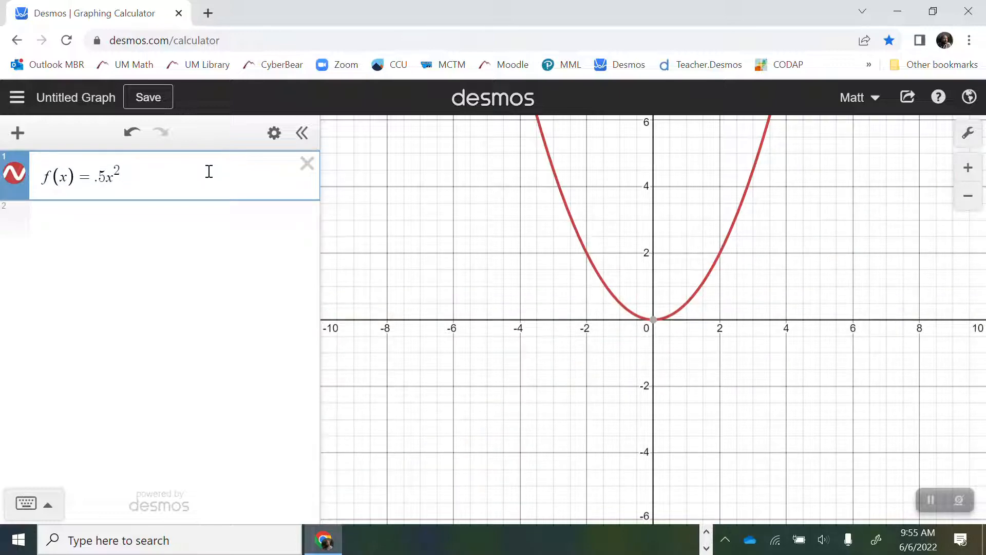
type("-3")
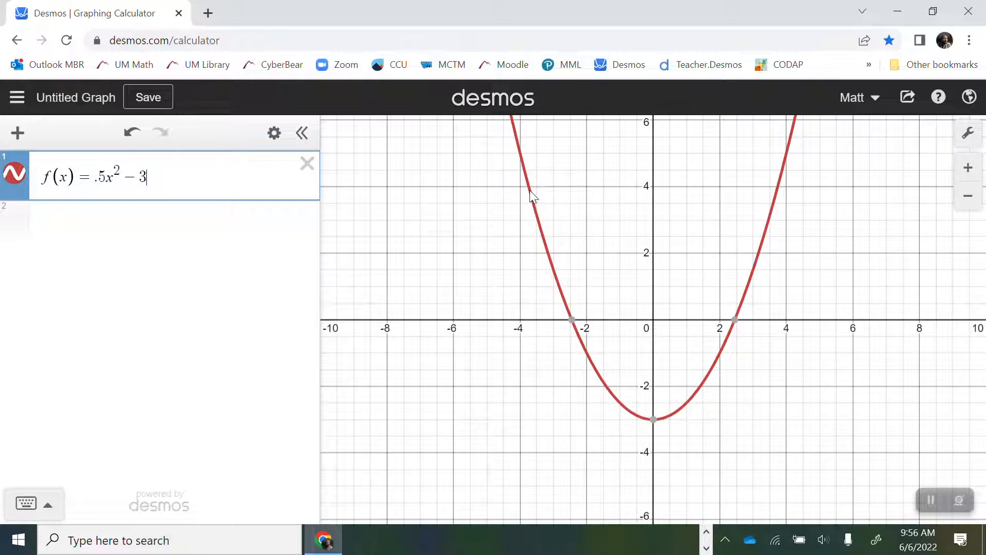
mouse_move(529, 190)
left_mouse_down()
mouse_move(595, 345)
mouse_move(651, 405)
mouse_move(711, 398)
mouse_move(787, 184)
mouse_move(763, 276)
mouse_move(794, 153)
mouse_move(804, 167)
mouse_move(808, 155)
mouse_move(812, 162)
left_mouse_up()
Step: Add a table below the function and enter 2 as its first x1 value
left_click(96, 213)
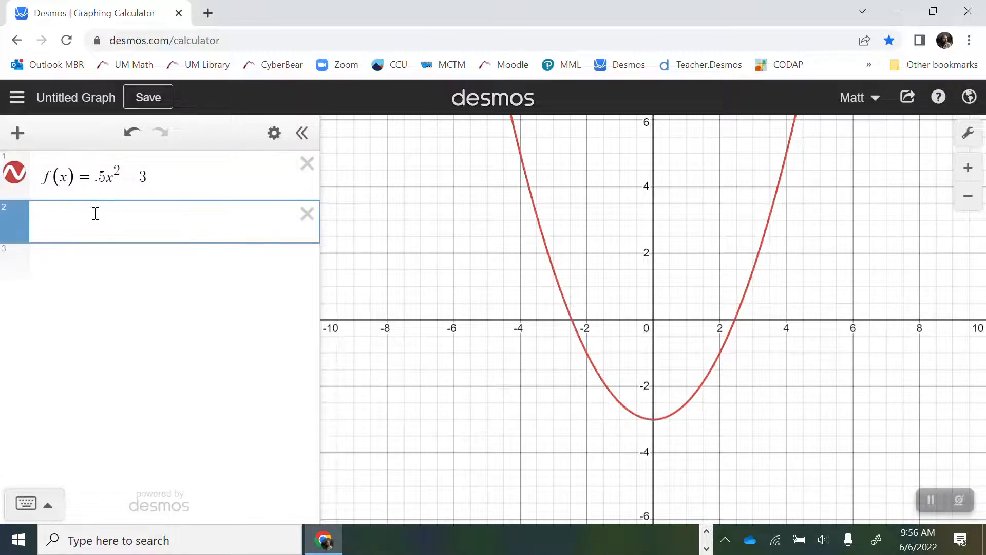
left_click(18, 133)
left_click(47, 242)
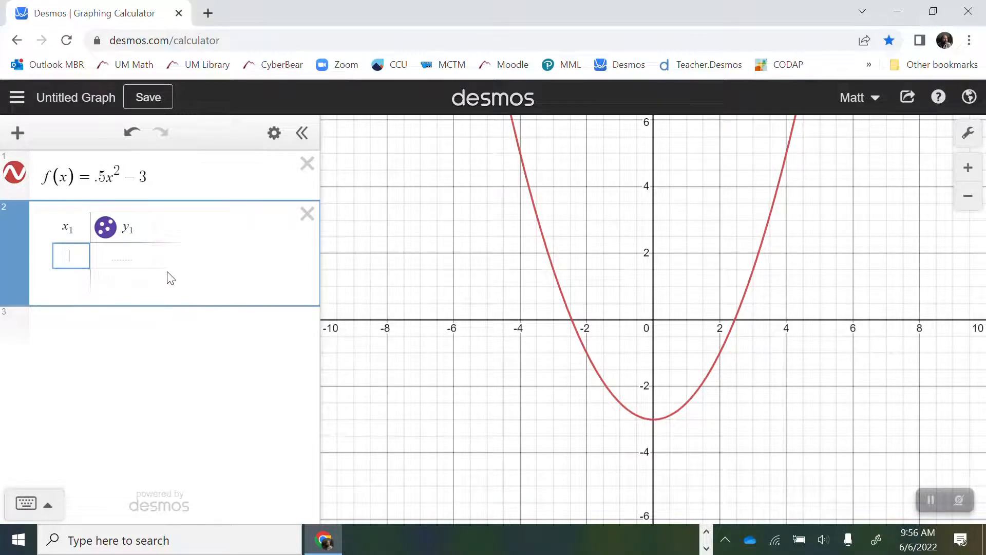
type("2")
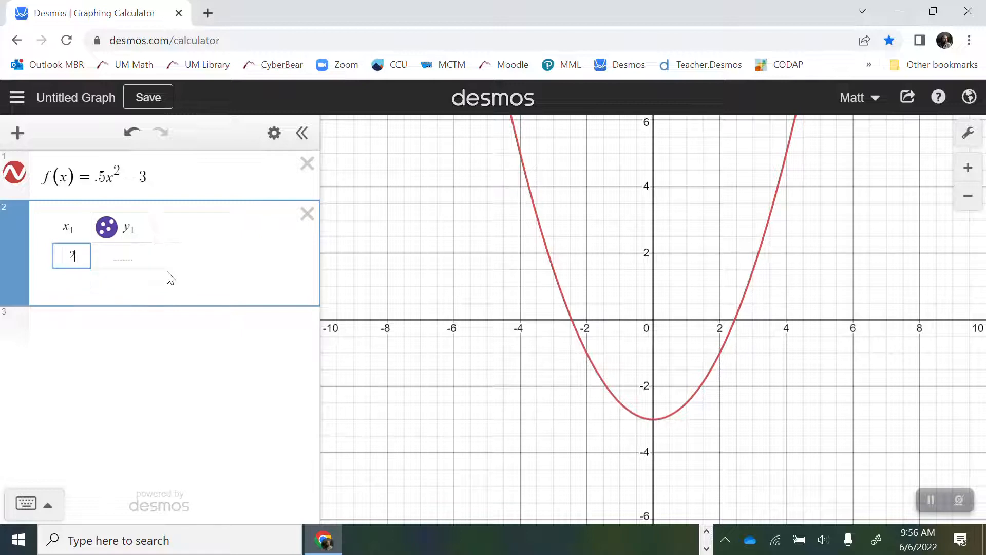
key("Tab")
type("2")
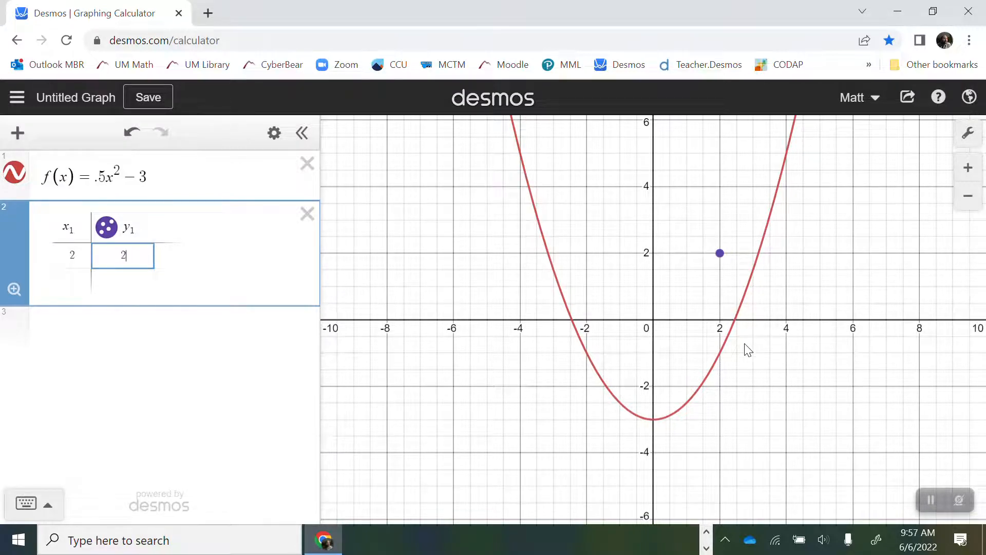
key("BackSpace")
Step: Replace the table's y1 column heading with f(x1) so the outputs are computed from the function
left_click(134, 229)
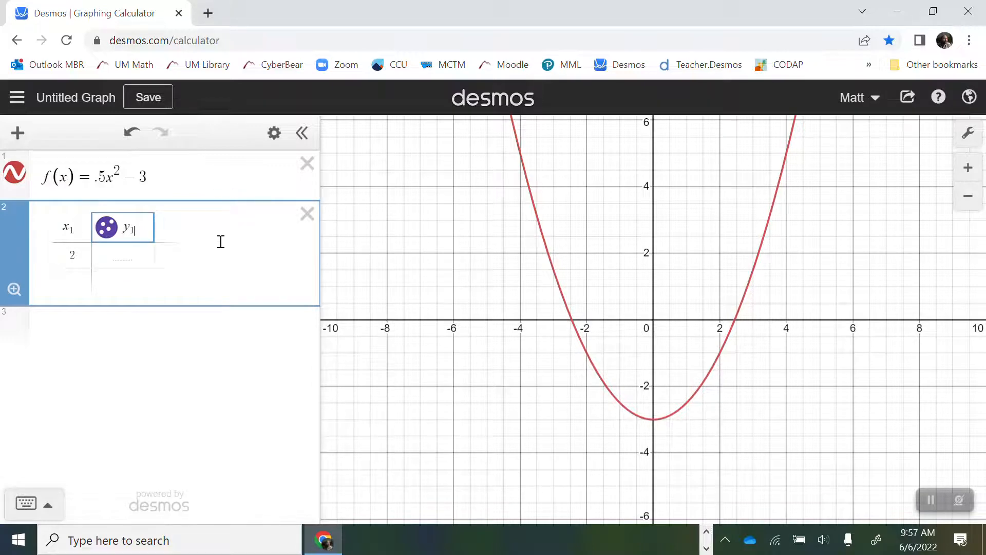
key("BackSpace")
key("BackSpace")
type("f(x1")
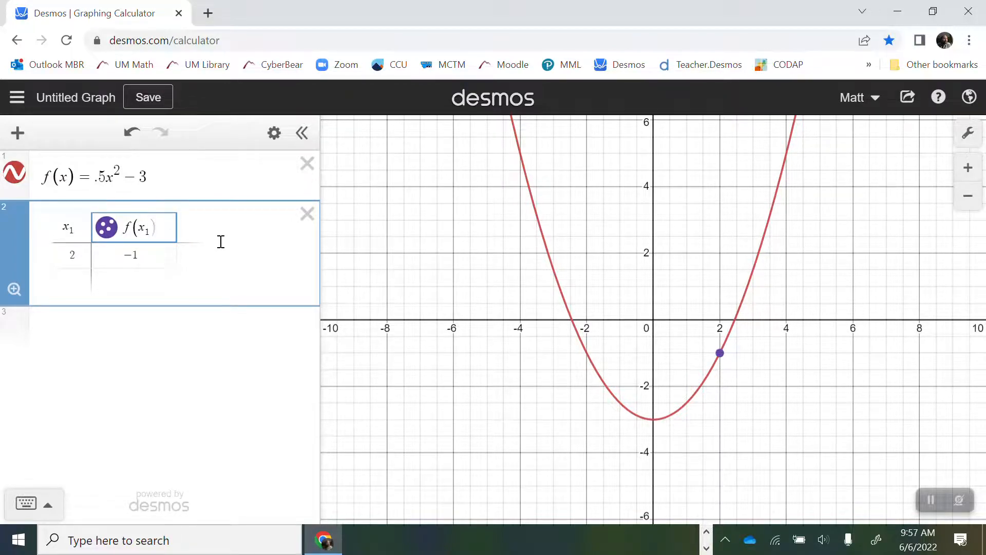
left_click(221, 242)
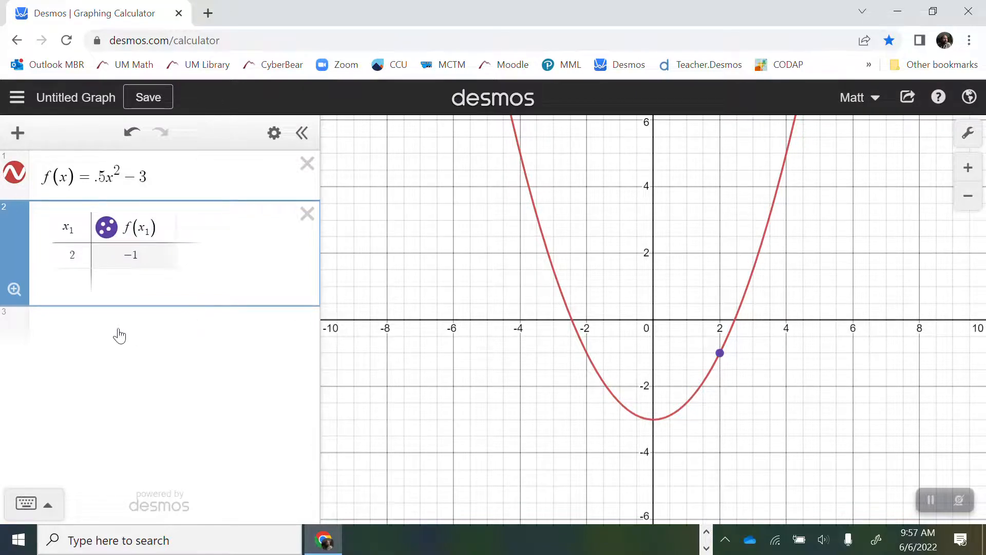
Step: Add the x1 values 3, 4 and 0 in new rows of the table
left_click(76, 275)
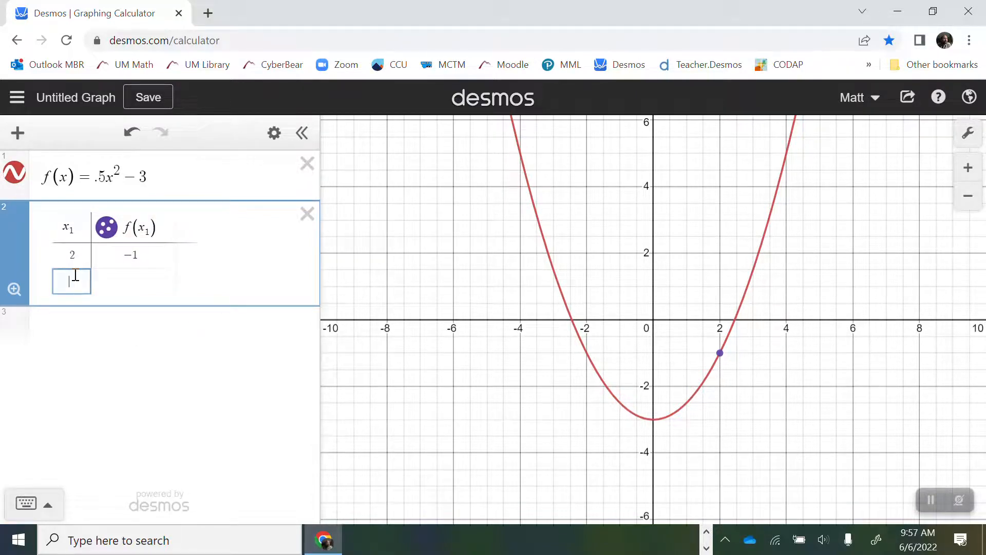
type("3")
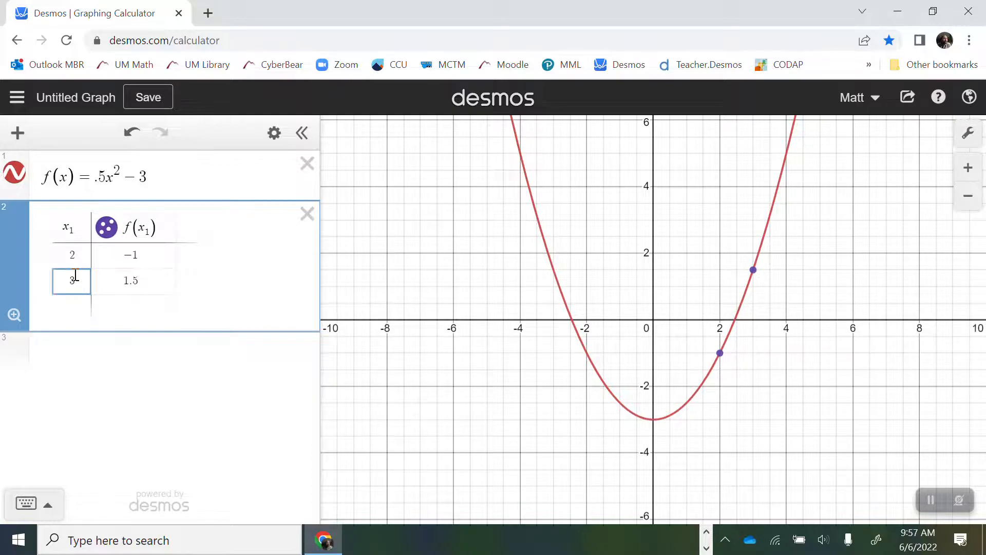
key("Return")
type("4")
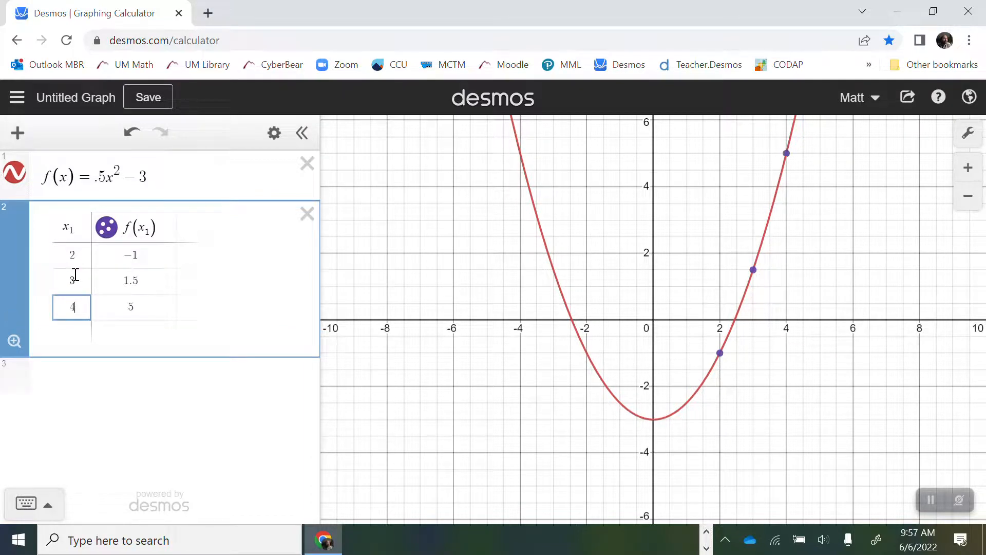
key("Return")
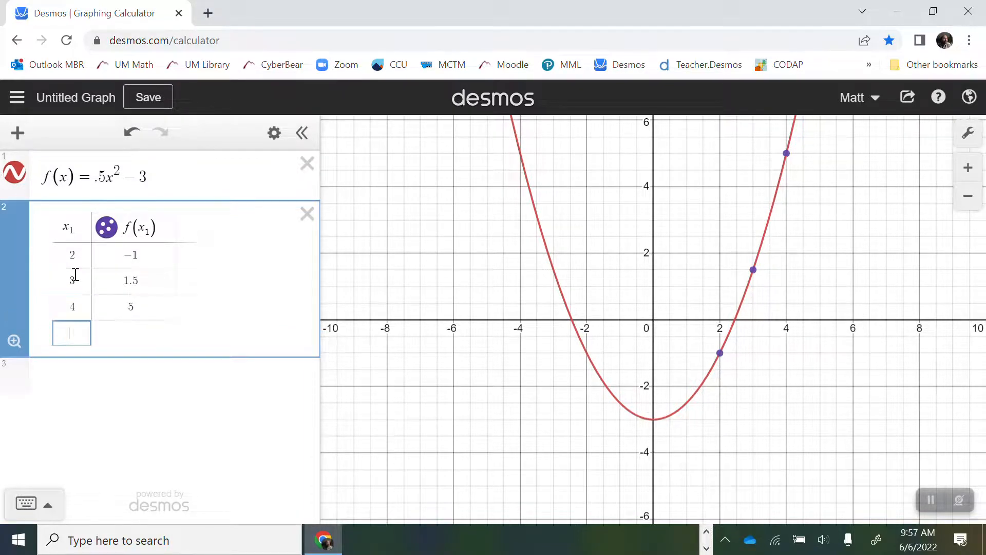
type("0")
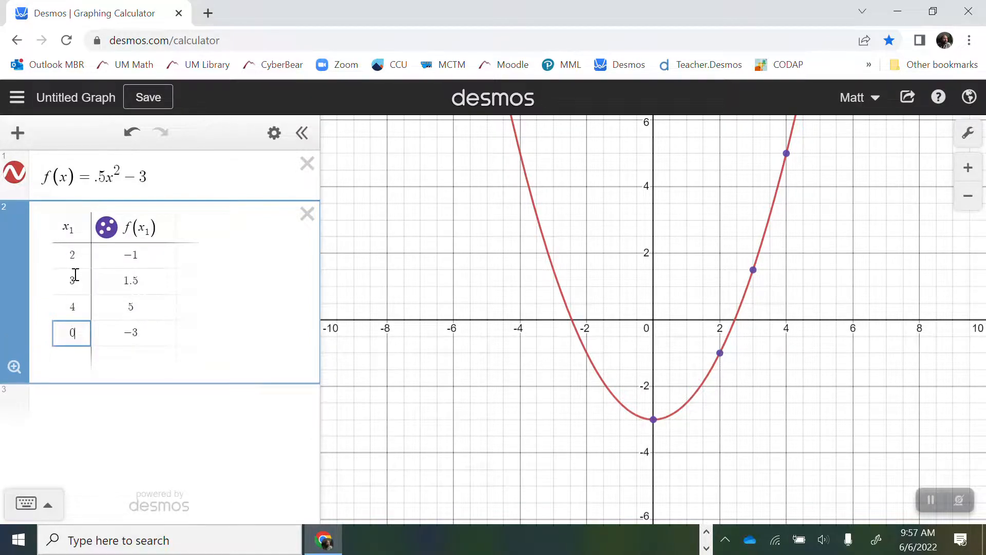
key("Return")
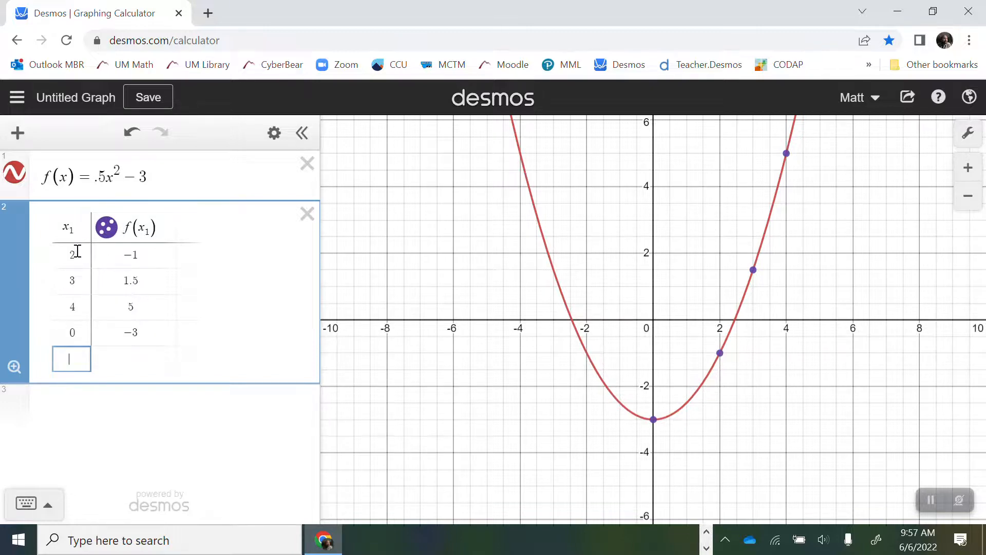
Step: Change the x1 values in the table's second, third and fourth rows to 2.5, 2.1 and 2.01
left_click(84, 282)
key("BackSpace")
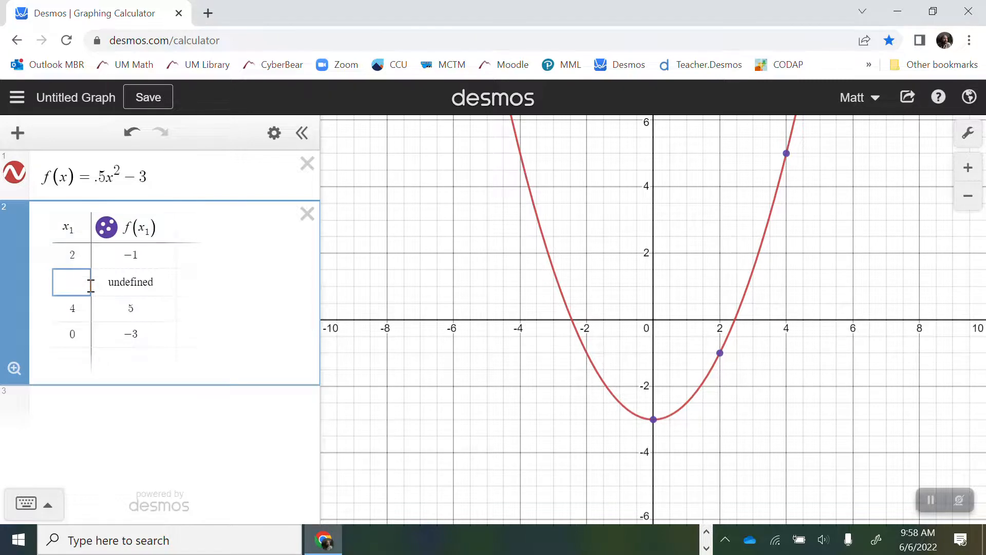
type("2.5")
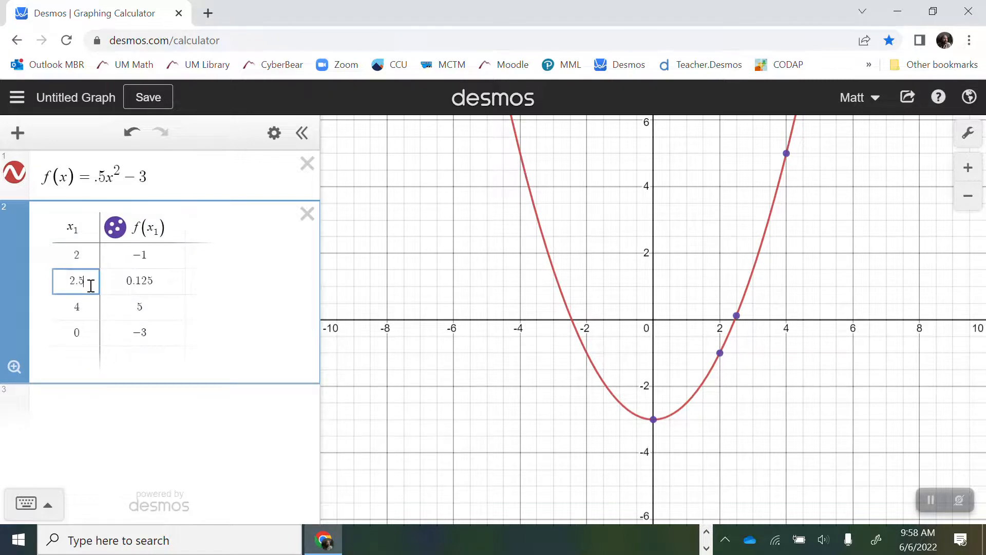
key("Return")
key("BackSpace")
type("2")
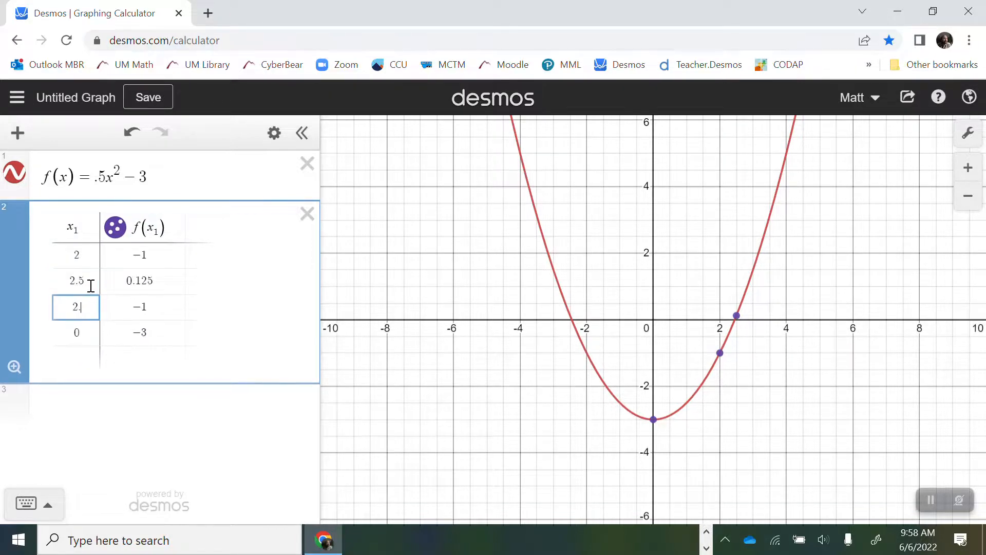
type(".2")
key("BackSpace")
type("1")
key("Return")
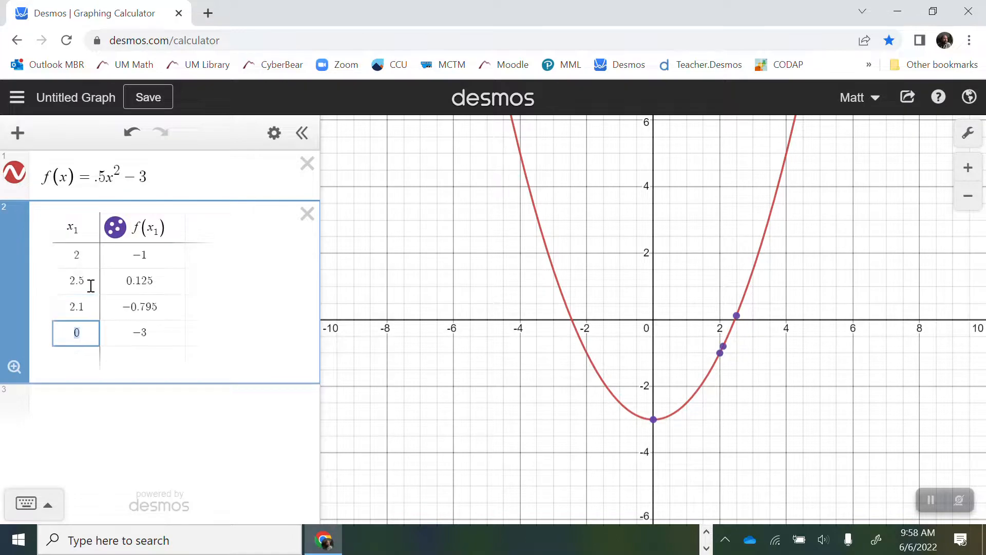
type("2.01")
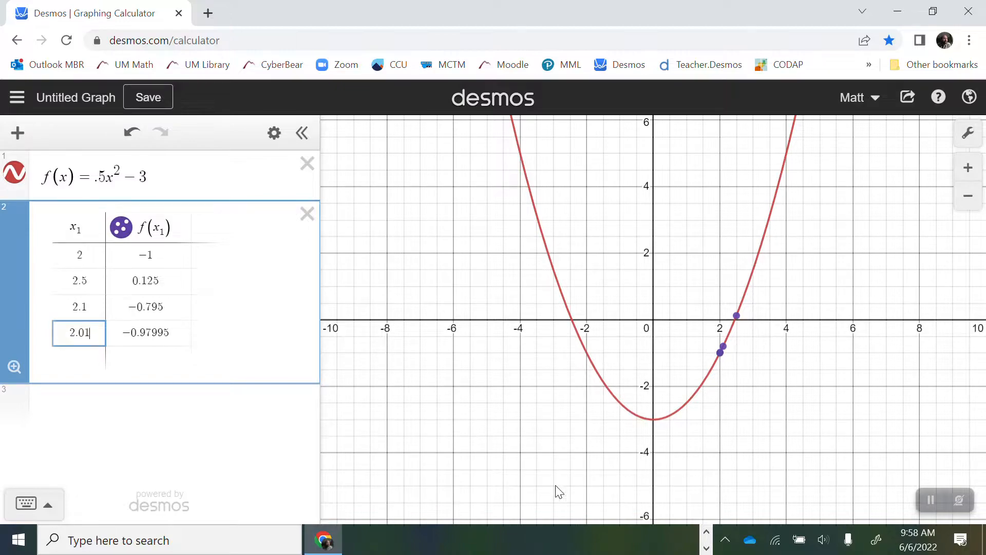
Step: Examine the plotted table points on the curve near x = 2 up close
scroll(733, 339, "up", 1)
scroll(734, 339, "up", 5)
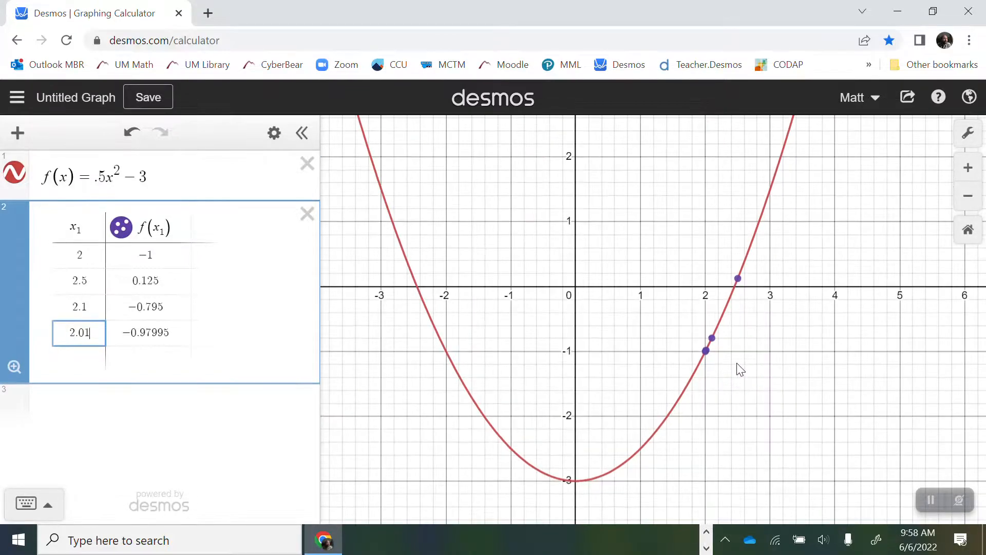
left_click_drag(763, 328, 570, 346)
scroll(612, 397, "up", 2)
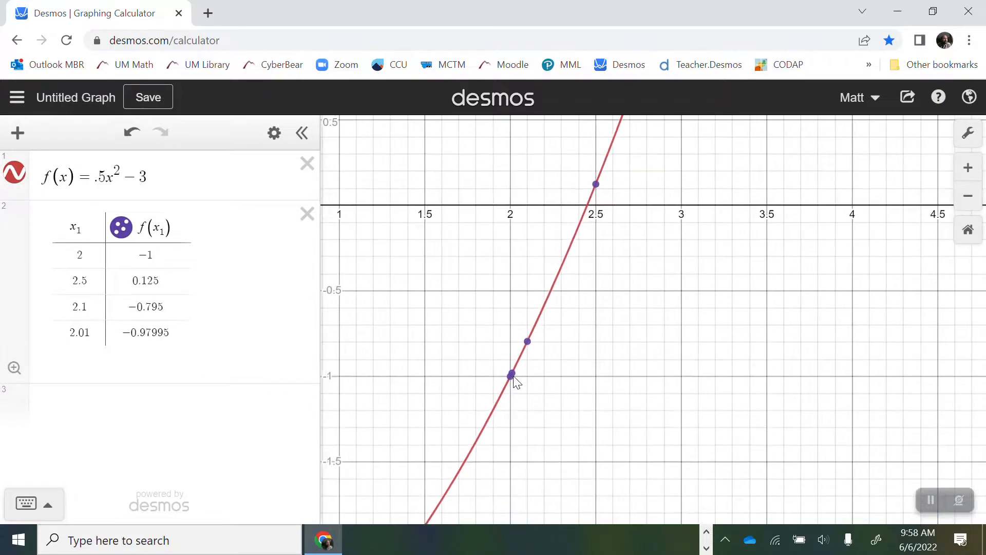